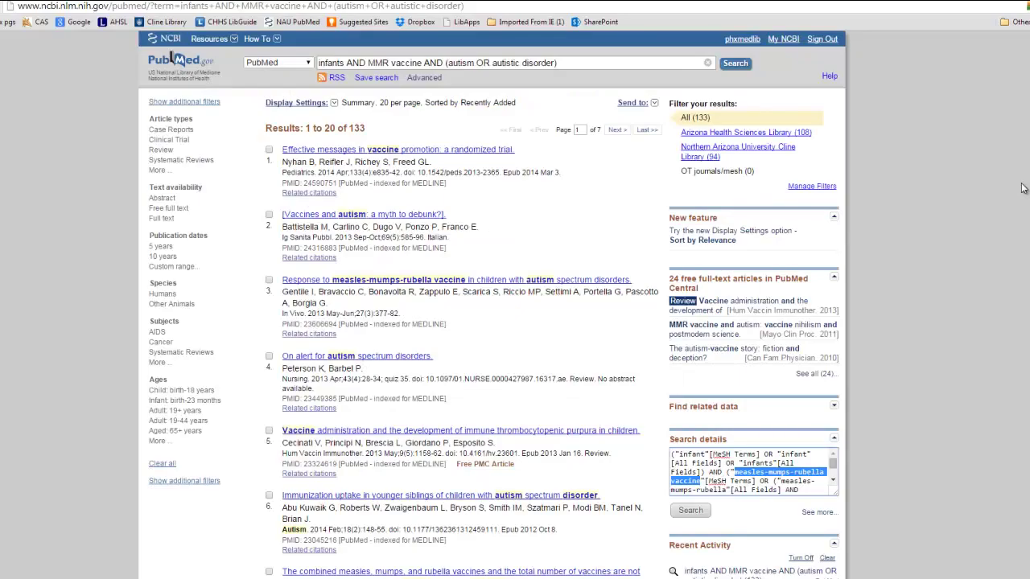
# Step: From the PubMed home page, look up 'MMR vaccine' in the MeSH database
pyautogui.click(182, 60)
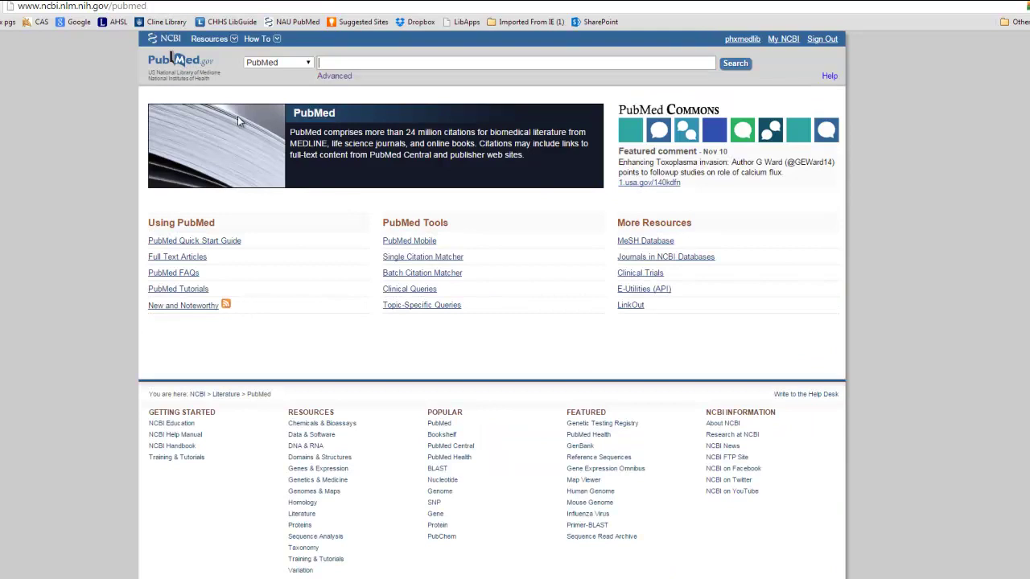
pyautogui.click(649, 242)
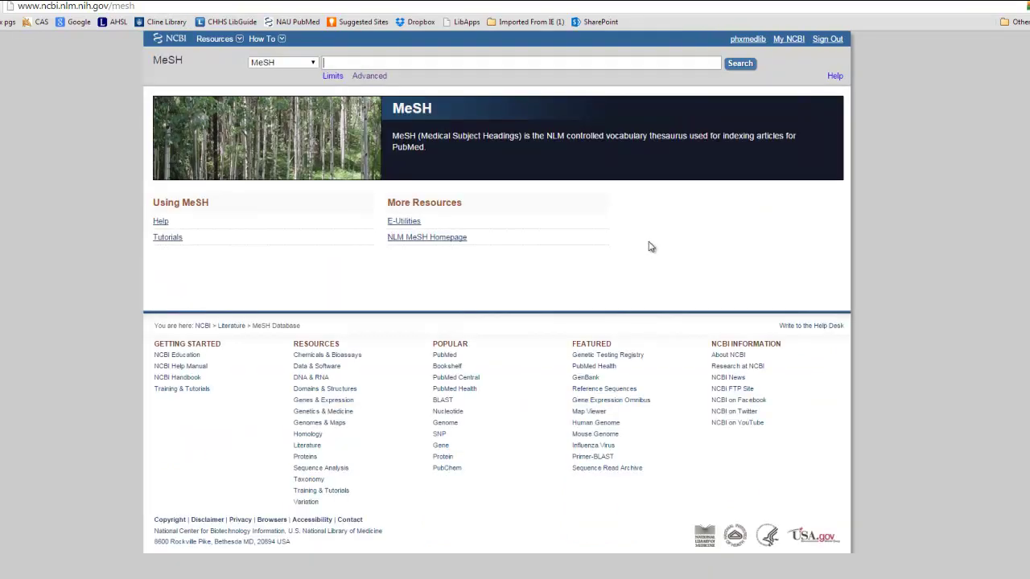
pyautogui.write('MMR vaccine')
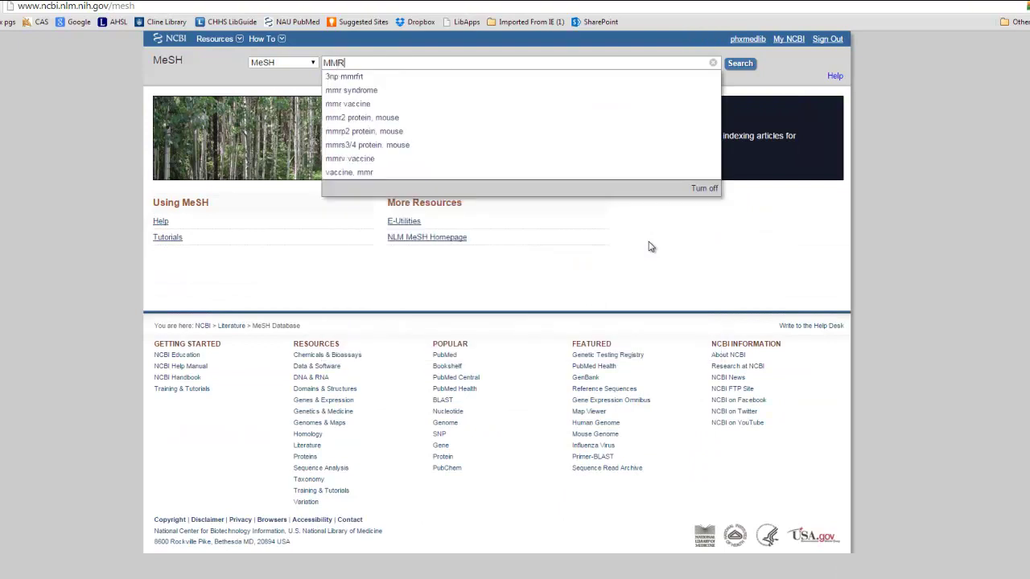
pyautogui.press('Return')
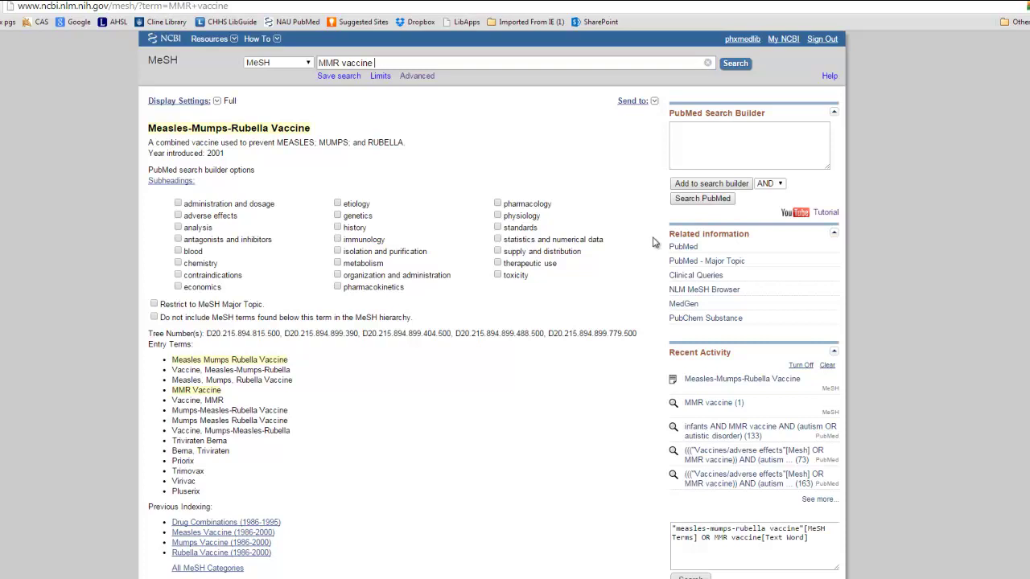
# Step: Replace the MeSH search term with 'vaccines' and look it up
pyautogui.moveTo(381, 63); pyautogui.dragTo(329, 62)
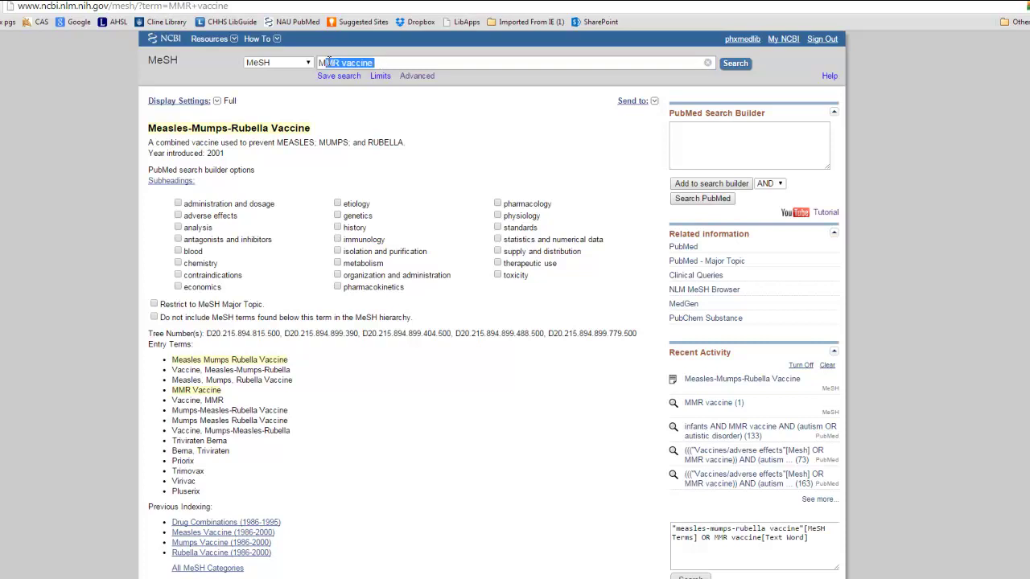
pyautogui.press('BackSpace')
pyautogui.press('BackSpace')
pyautogui.write('vaccines')
pyautogui.press('Return')
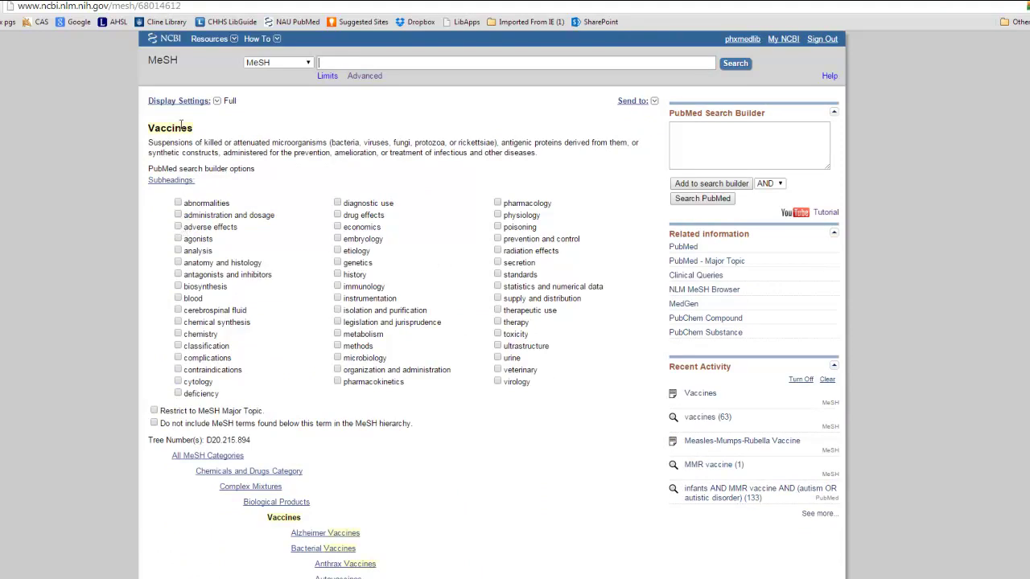
# Step: Search PubMed for Vaccines with the adverse effects subheading, giving 21242 results
pyautogui.click(178, 227)
pyautogui.click(729, 185)
pyautogui.click(718, 198)
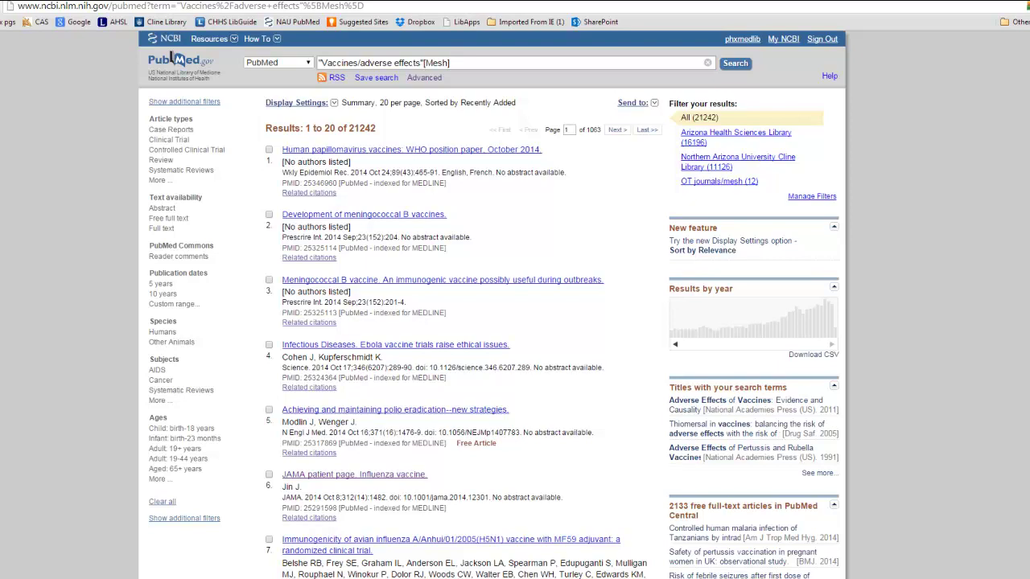
# Step: Extend the query with 'OR MMR vaccine' (23054 results) and bring up the Advanced search history
pyautogui.write('OR MMR vaccine')
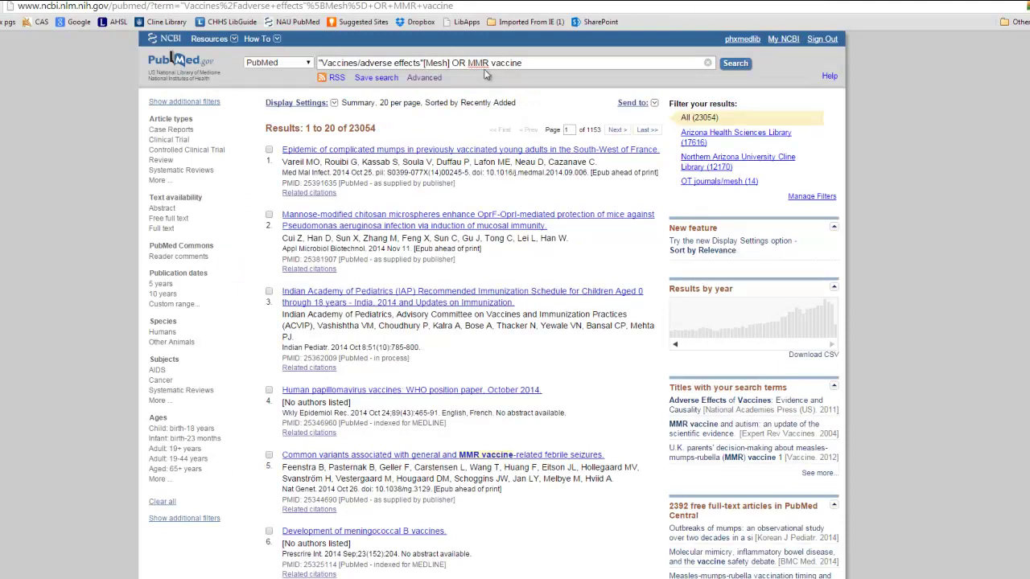
pyautogui.click(432, 80)
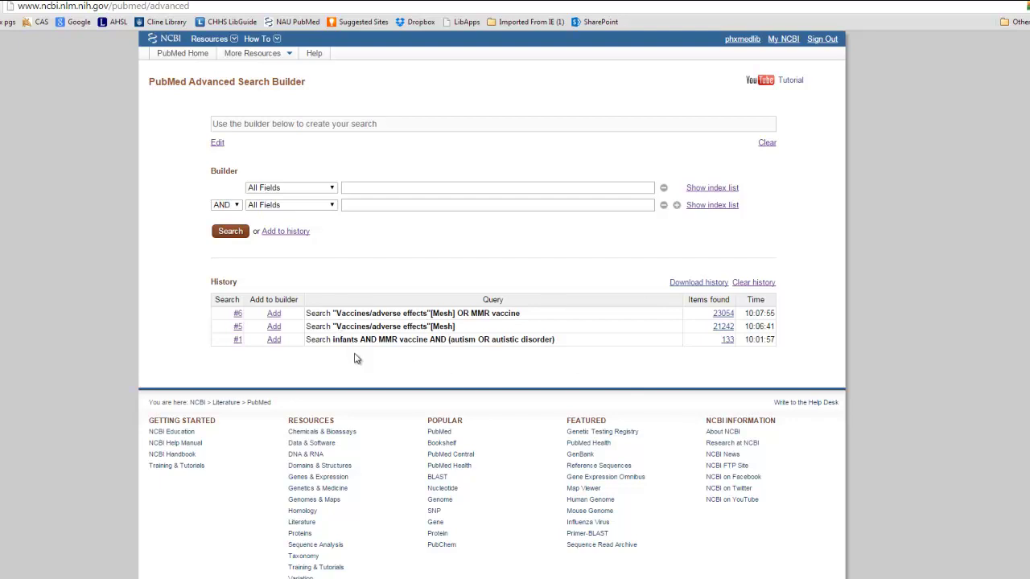
# Step: Search 'autism OR autistic disorder' from PubMed home (28038 results), then return to the Advanced history
pyautogui.click(193, 57)
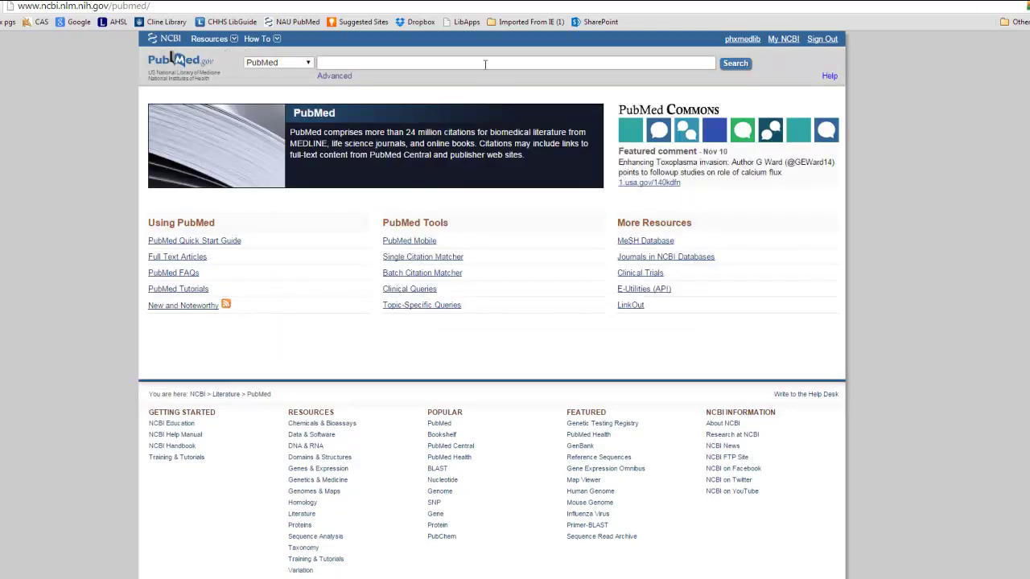
pyautogui.write('autism')
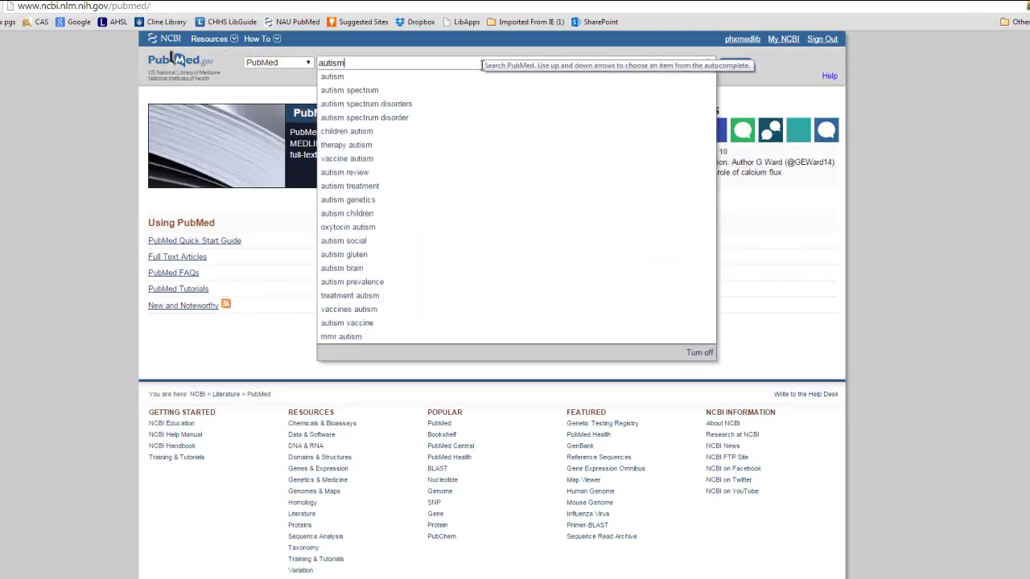
pyautogui.write(' OR autist')
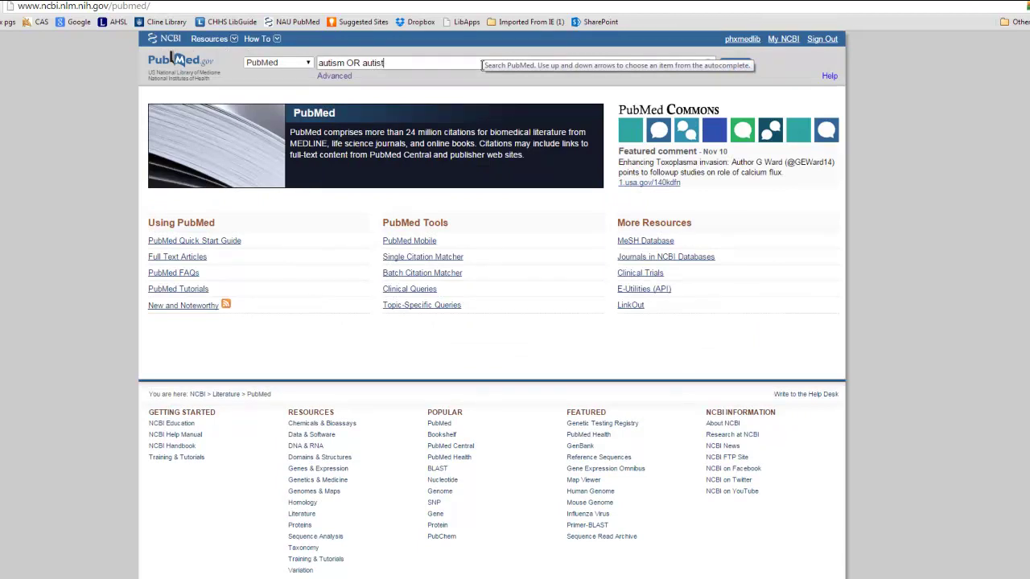
pyautogui.write('ic disorder')
pyautogui.press('Return')
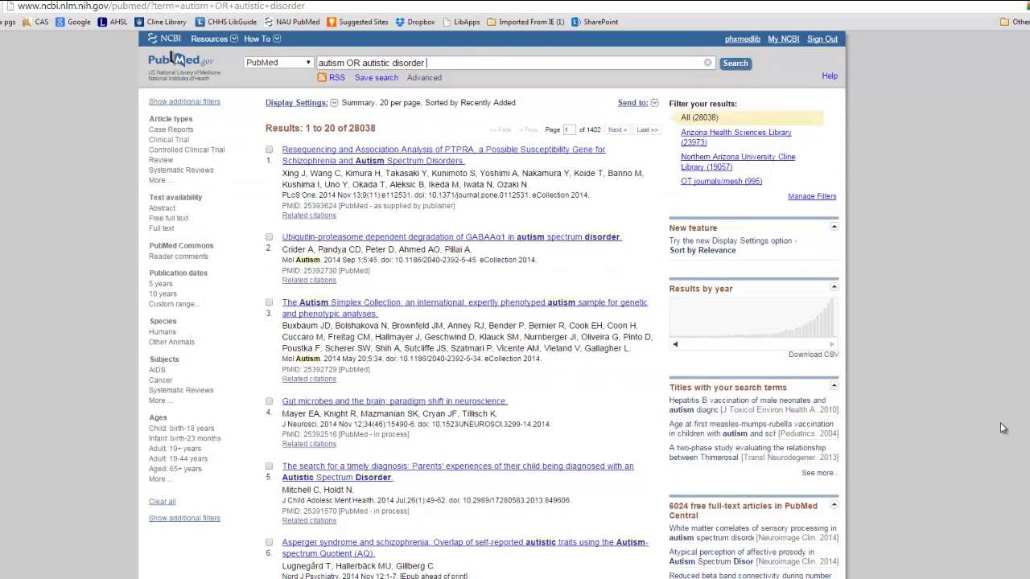
pyautogui.click(426, 78)
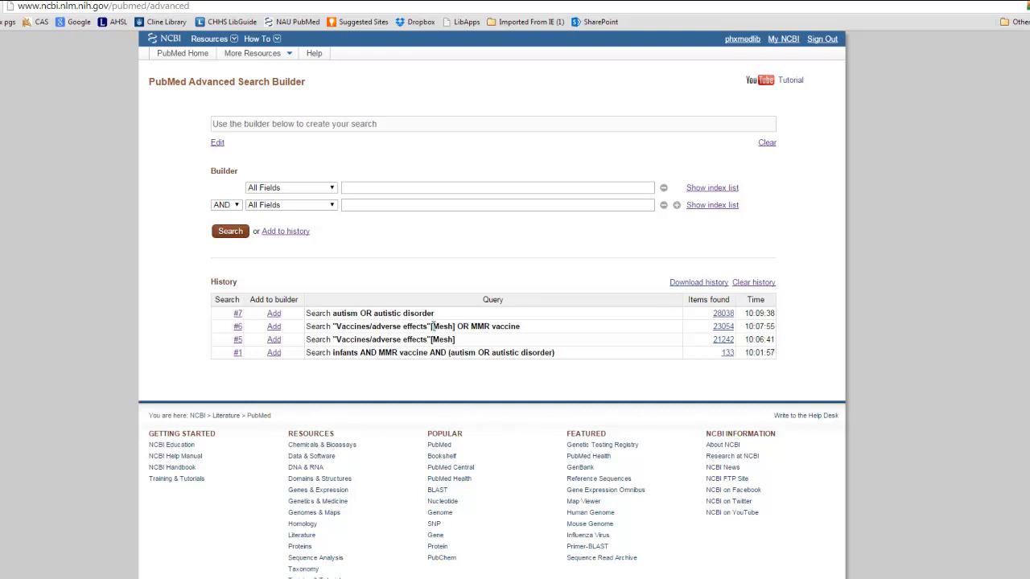
# Step: Run history searches #6 AND #7 together in the builder, giving 564 results
pyautogui.click(274, 327)
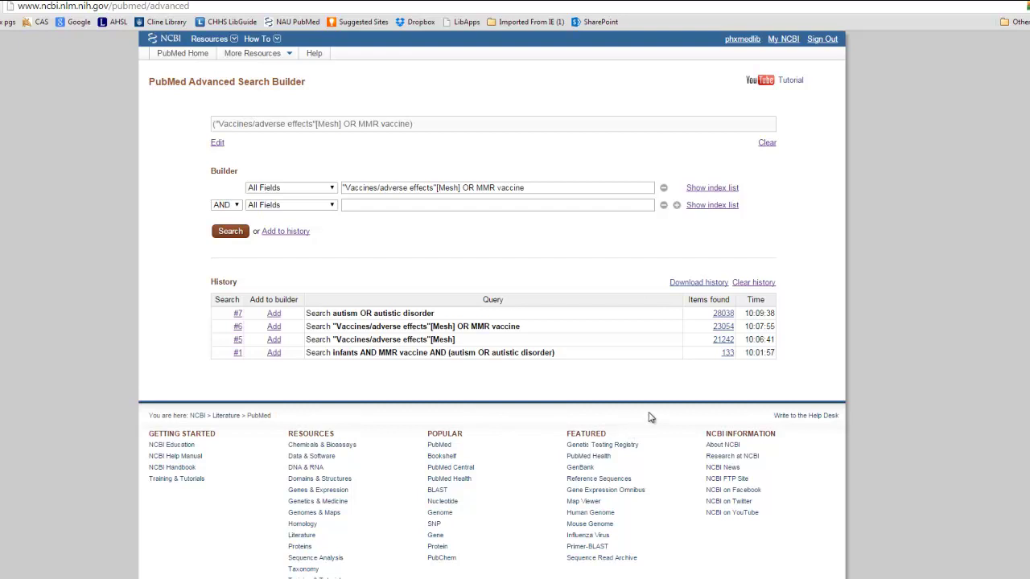
pyautogui.click(274, 316)
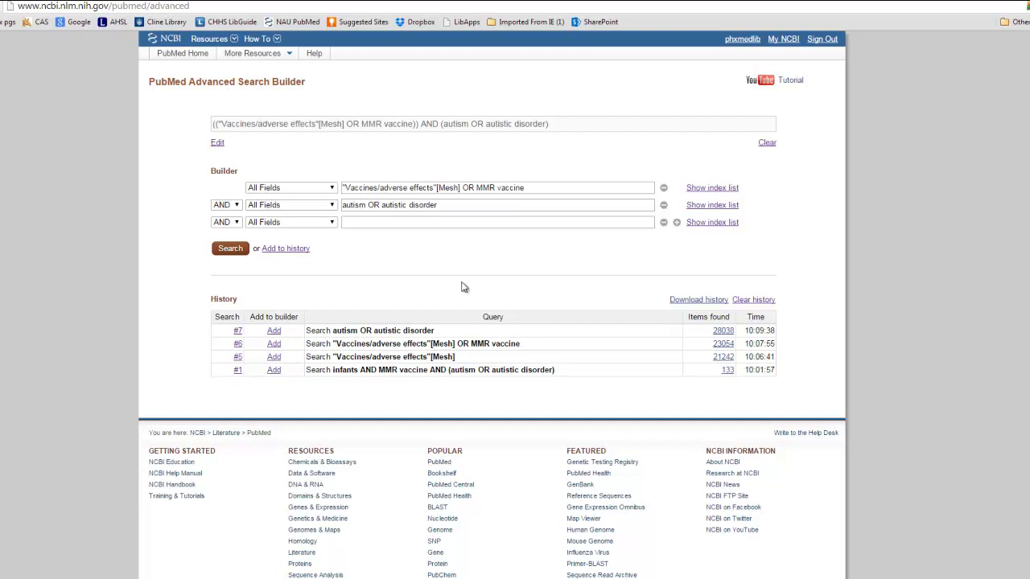
pyautogui.click(238, 252)
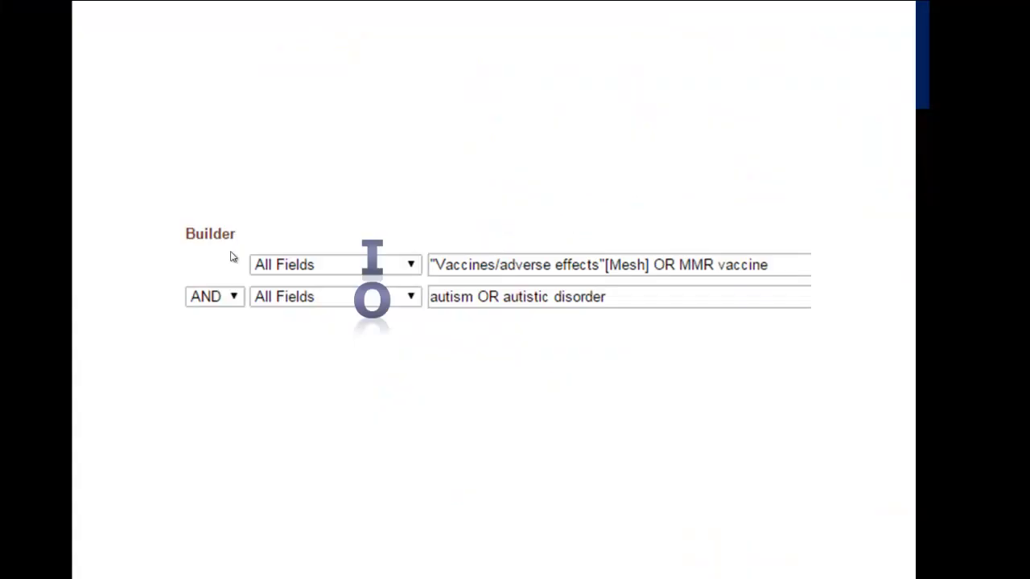
# Step: Advance through the question domain, question-type versus study-type table, and etiology study design slides
pyautogui.press('Right')
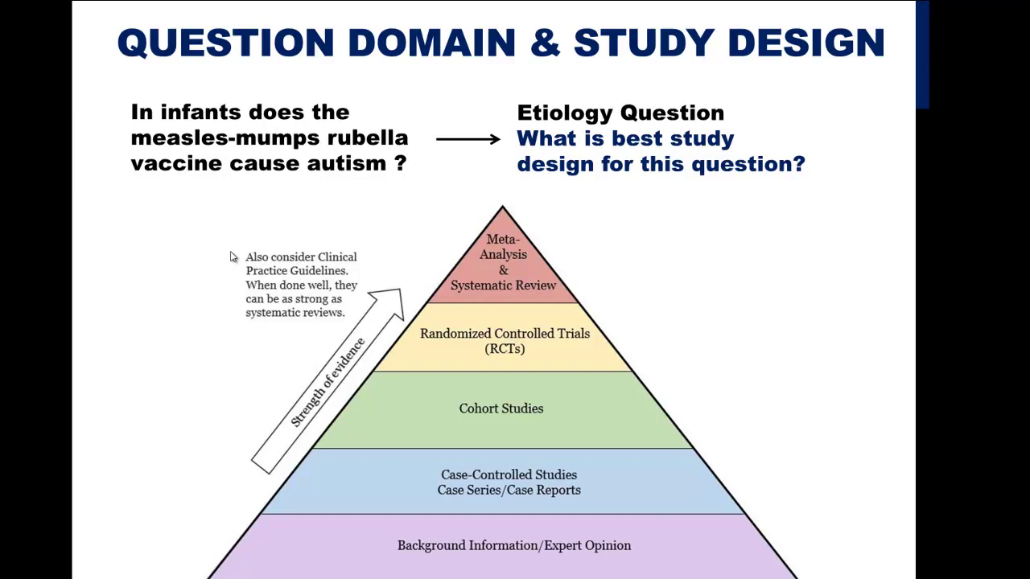
pyautogui.press('Right')
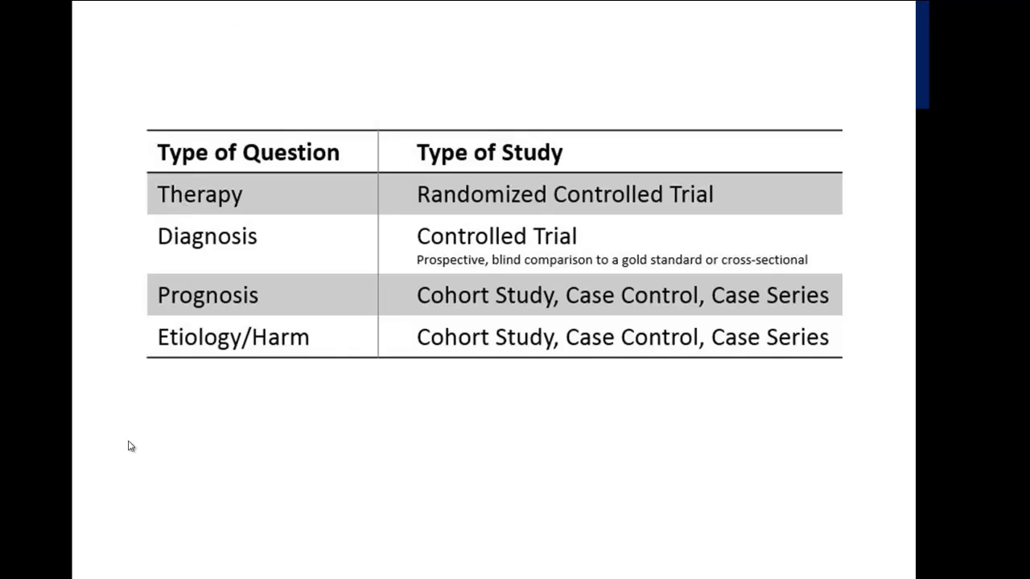
pyautogui.press('Right')
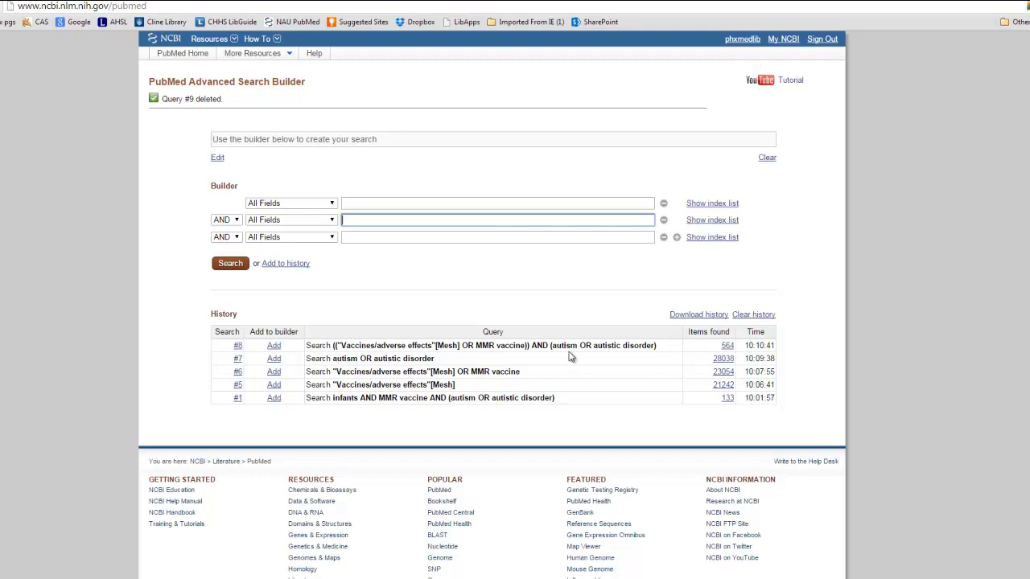
# Step: AND search #8 with pasted cohort, case-control, case-series and systematic-review terms, reviewing the 163 results
pyautogui.click(274, 346)
pyautogui.click(359, 218)
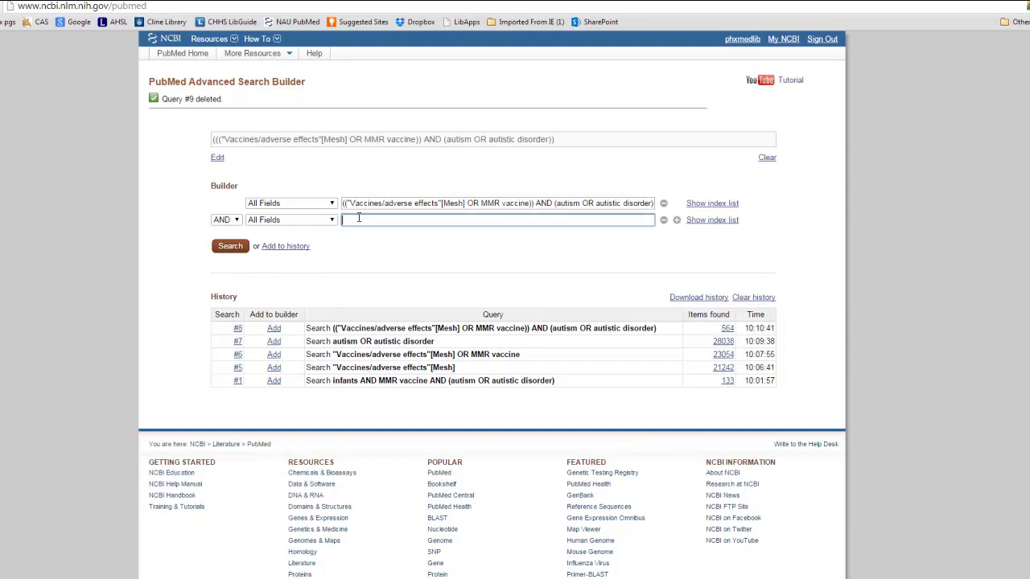
pyautogui.write('cohort study OR case control stud* OR case series OR systematic review')
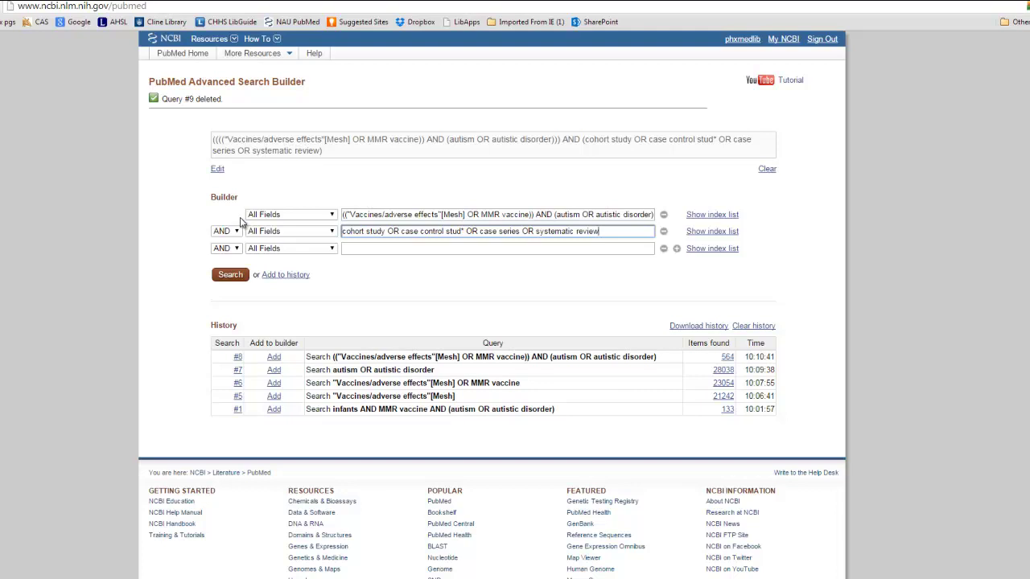
pyautogui.click(227, 276)
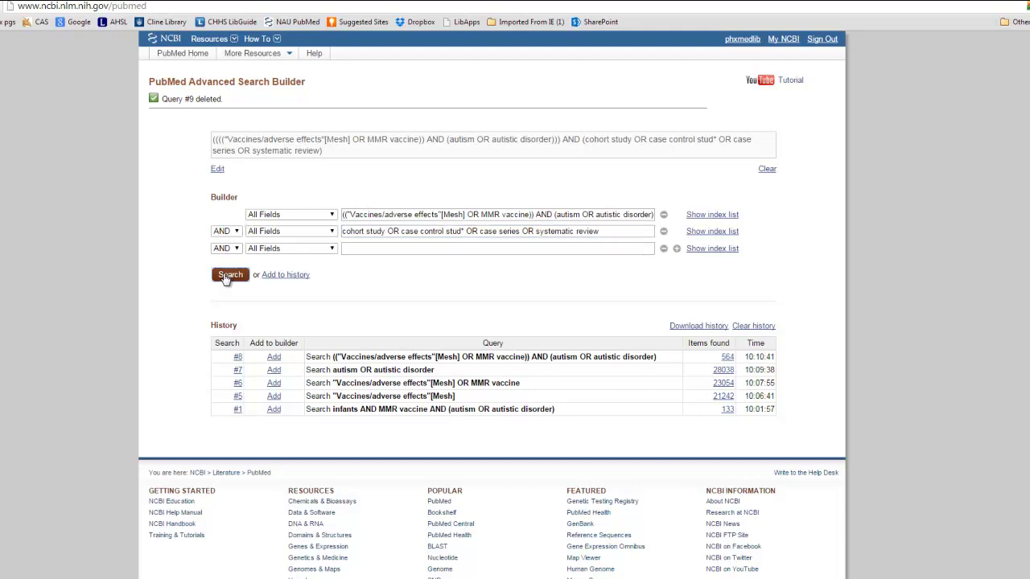
pyautogui.scroll(-3, 225, 281)
pyautogui.scroll(-3, 493, 305)
pyautogui.scroll(-3, 493, 304)
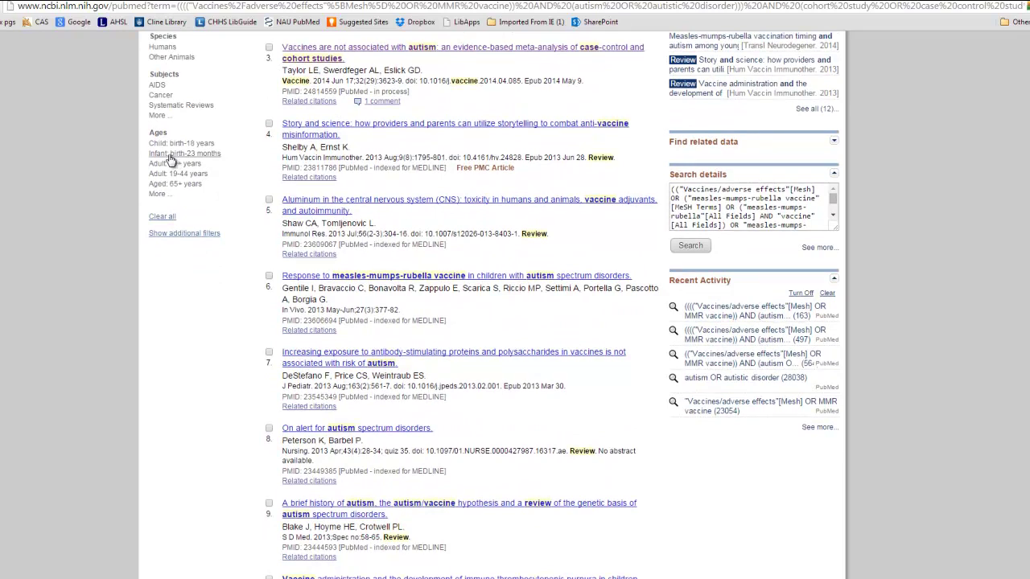
pyautogui.hotkey('alt', 'Tab')
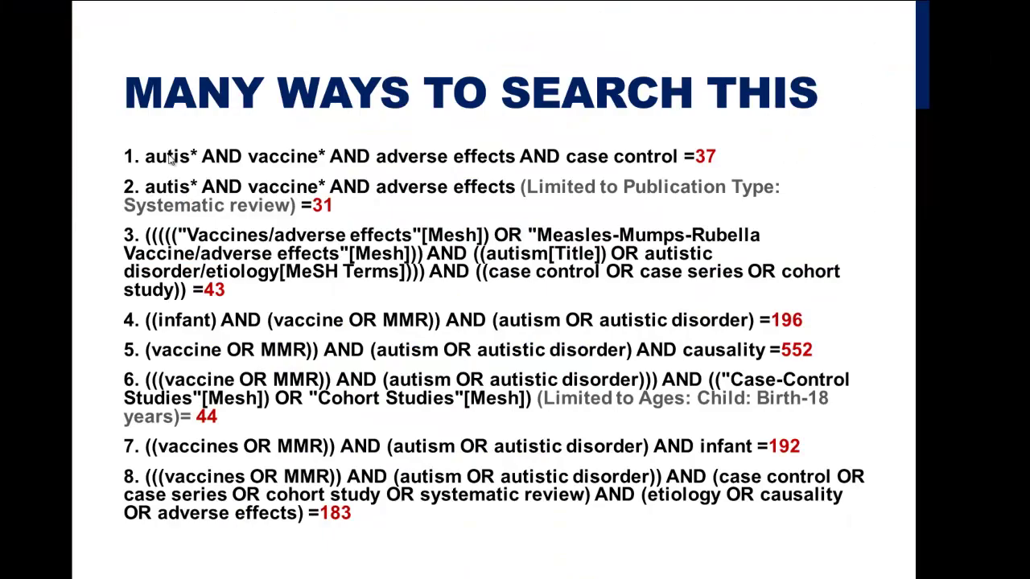